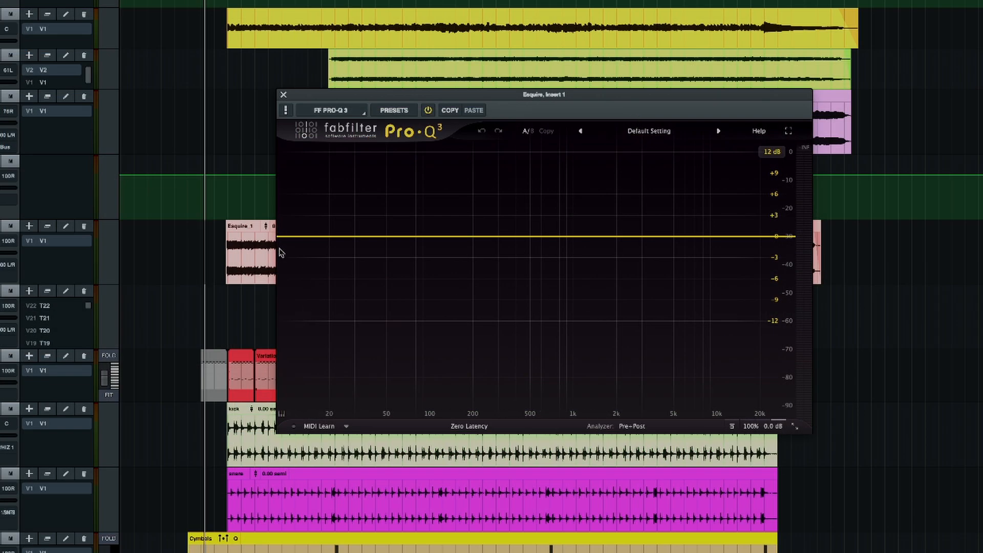
- Add a low cut at about 94 Hz with an 18 dB/oct slope to the Esquire track's EQ during playback
click(281, 238)
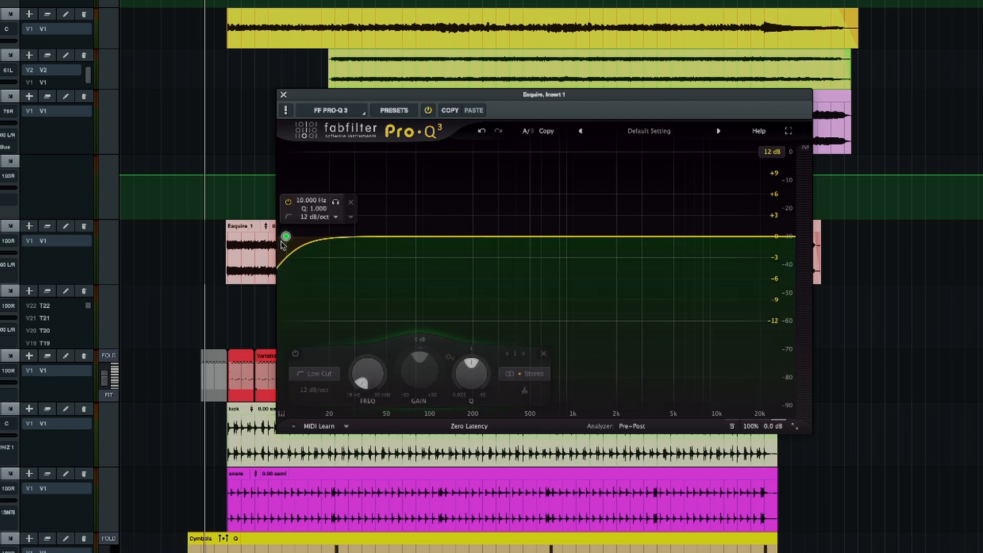
alt+shift+click(286, 238)
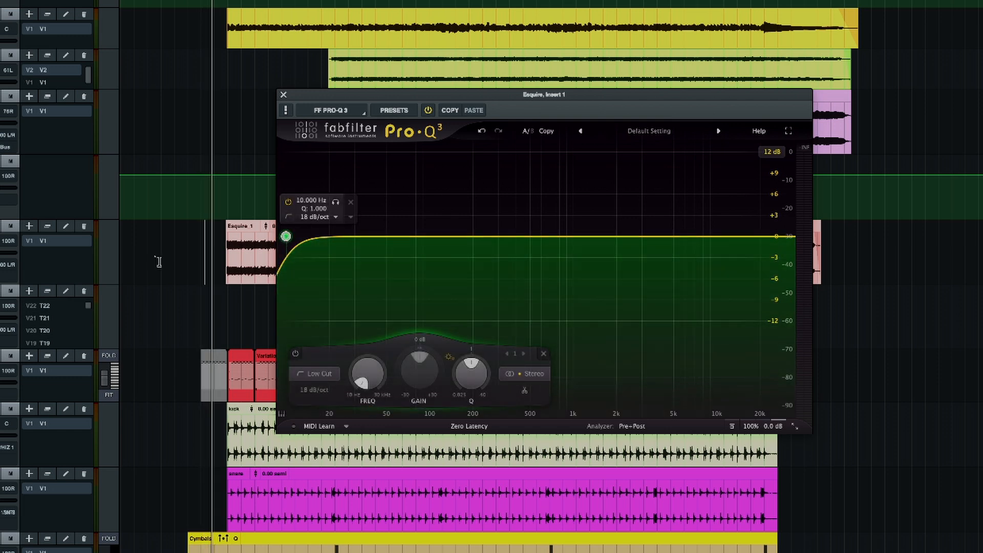
drag(295, 237, 425, 234)
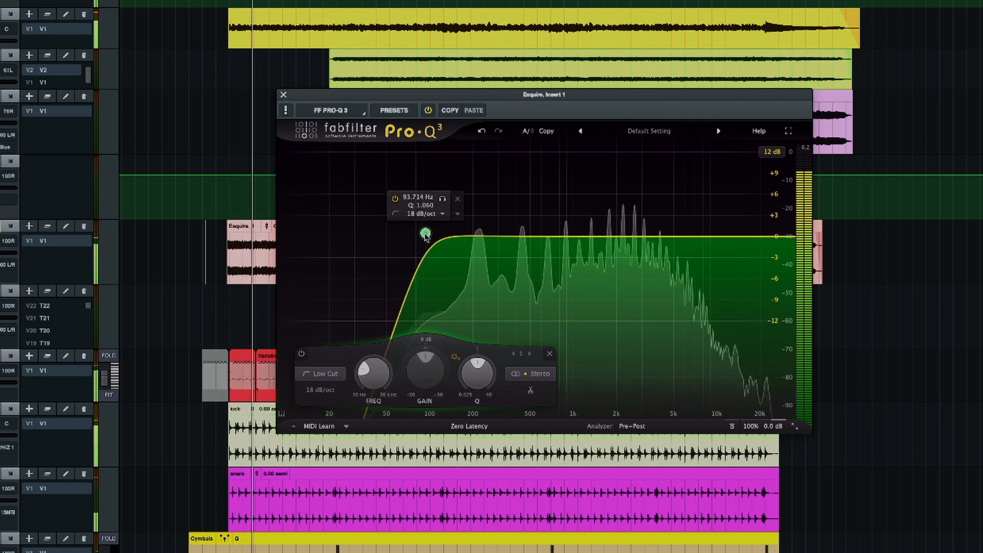
key(space)
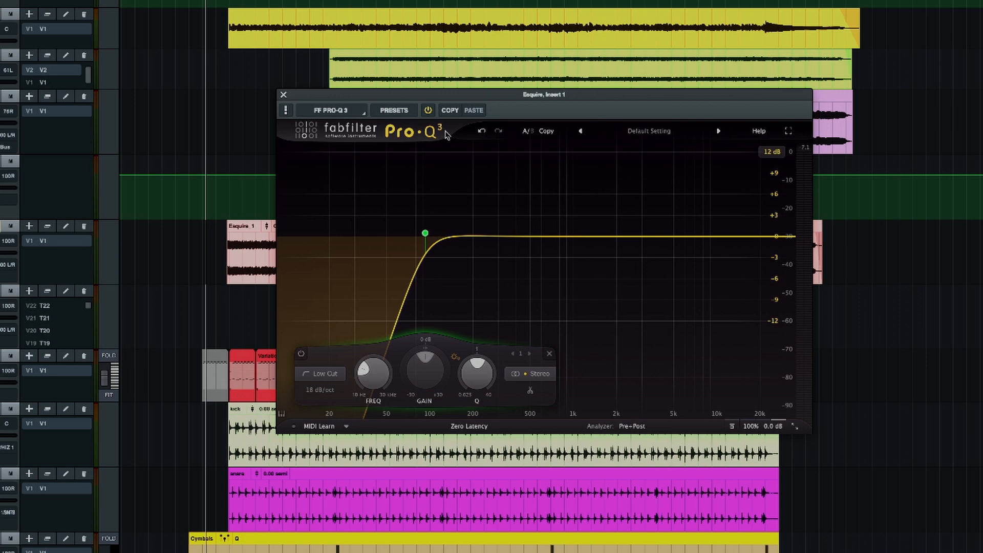
- Add a narrow bell band just above 200 Hz, found by listening to it soloed, and cut it about 6 dB
key(space)
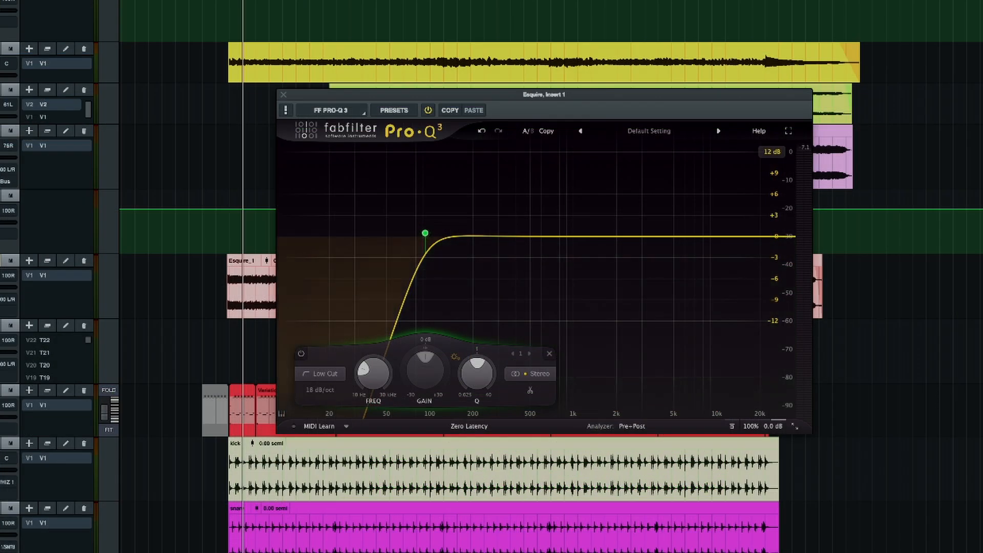
key(space)
click(490, 236)
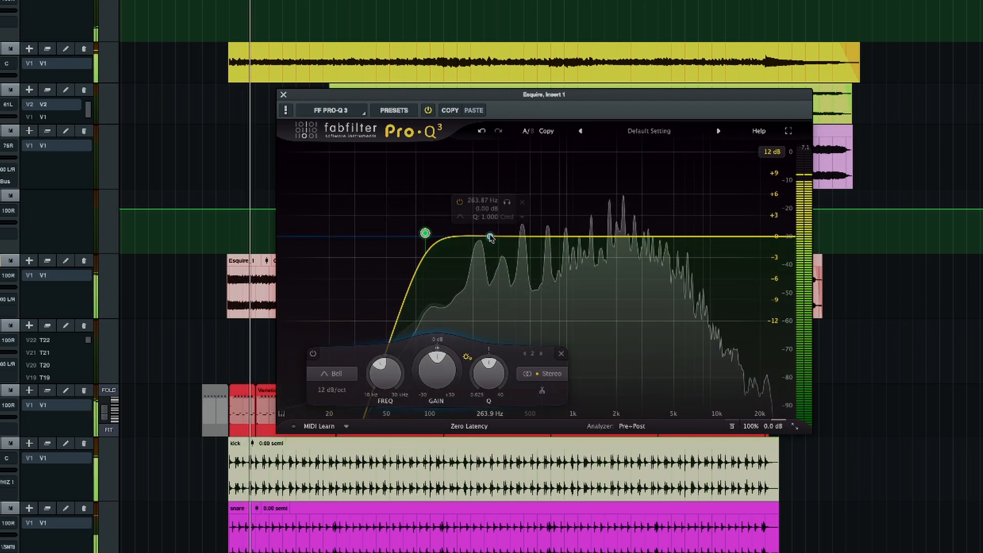
click(507, 202)
drag(507, 204, 495, 233)
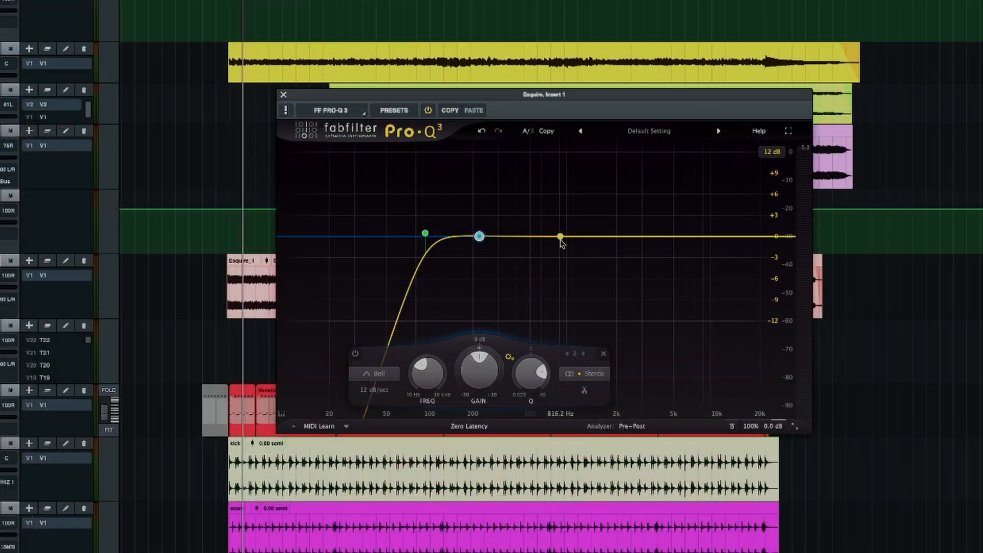
drag(475, 349, 479, 360)
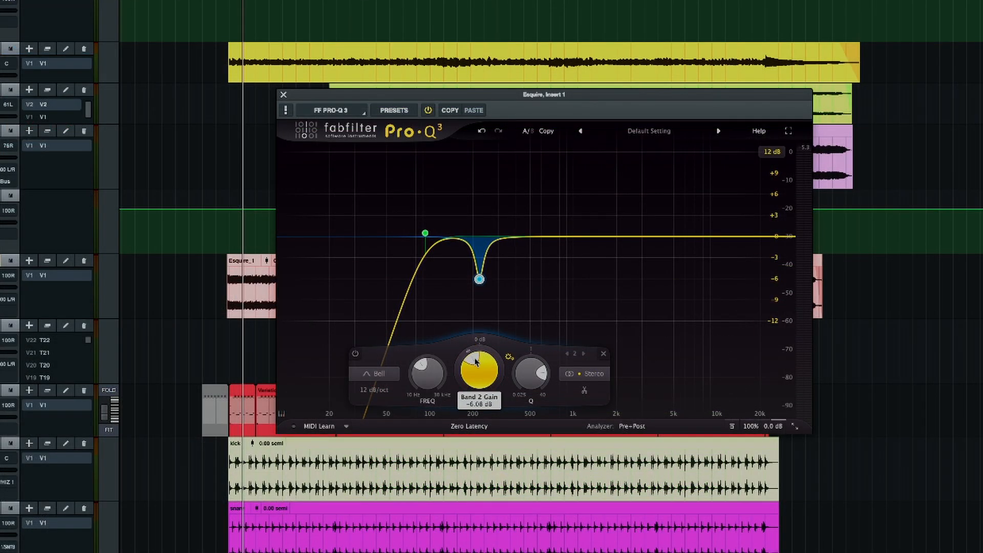
- Play the Esquire track and compare its sound with the EQ active and bypassed
key(space)
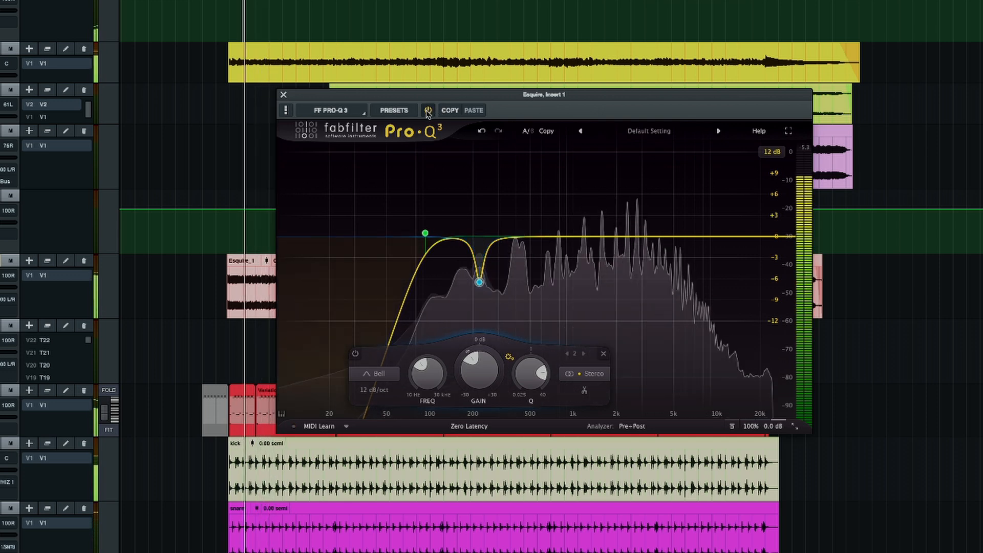
key(space)
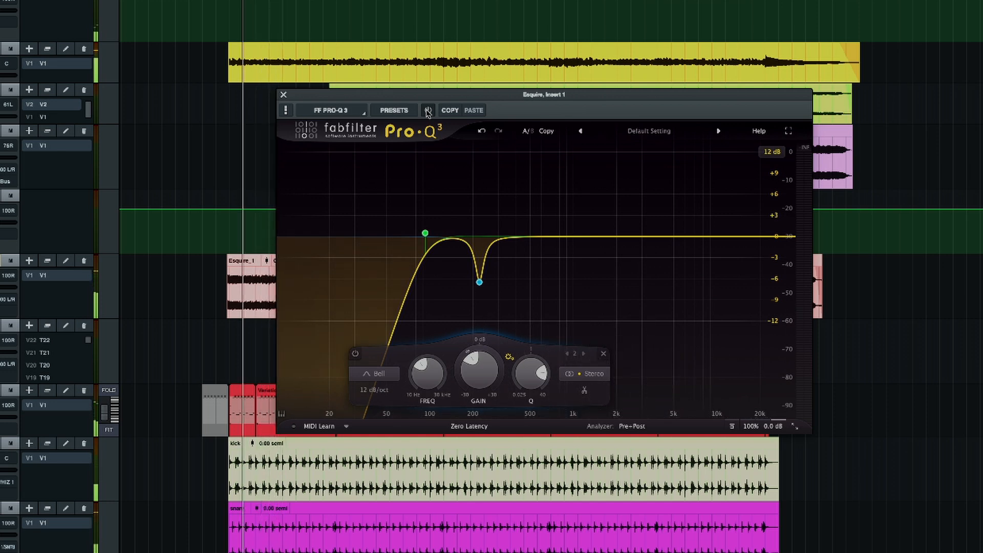
key(space)
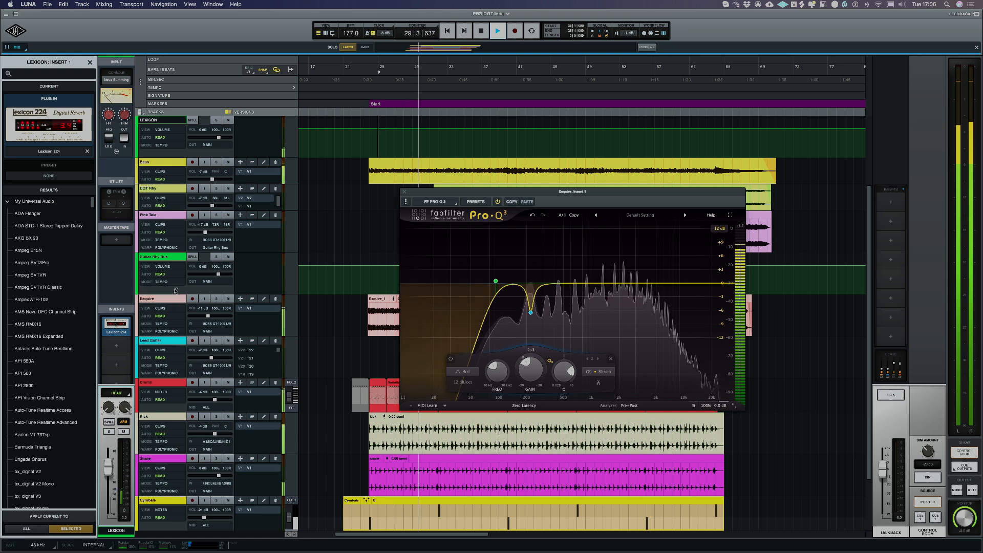
key(space)
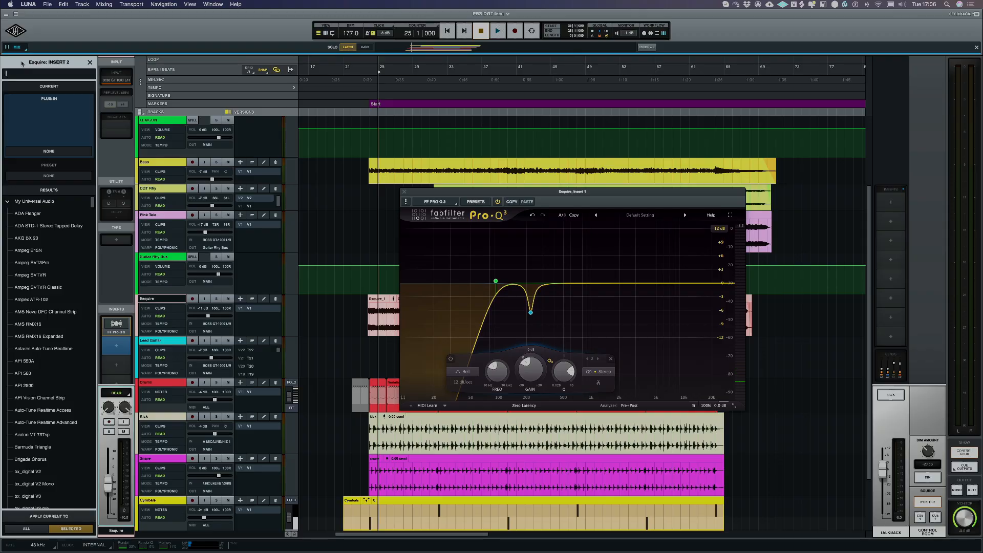
- Insert the CLA-76 compressor in Esquire's second insert slot and set its release to 7 during playback
text(cla)
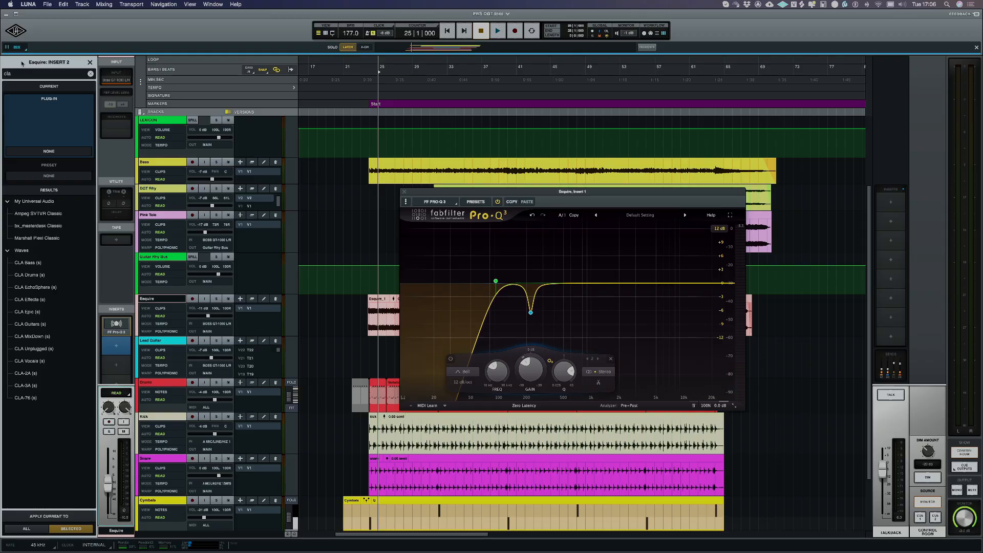
click(23, 399)
key(space)
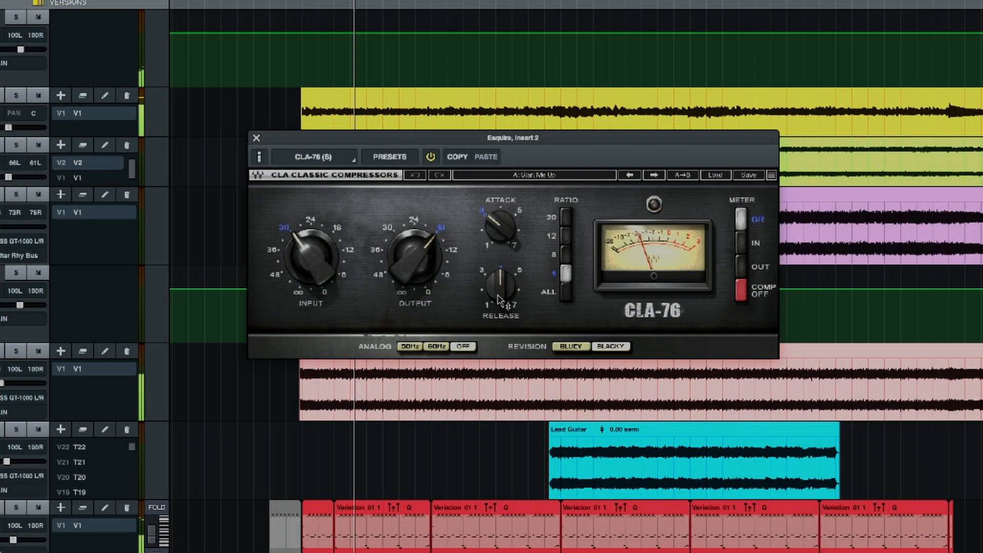
mouse_move(474, 269)
- Bypass and re-enable the CLA-76 on Esquire to compare the compressed and uncompressed sound
click(431, 157)
click(431, 157)
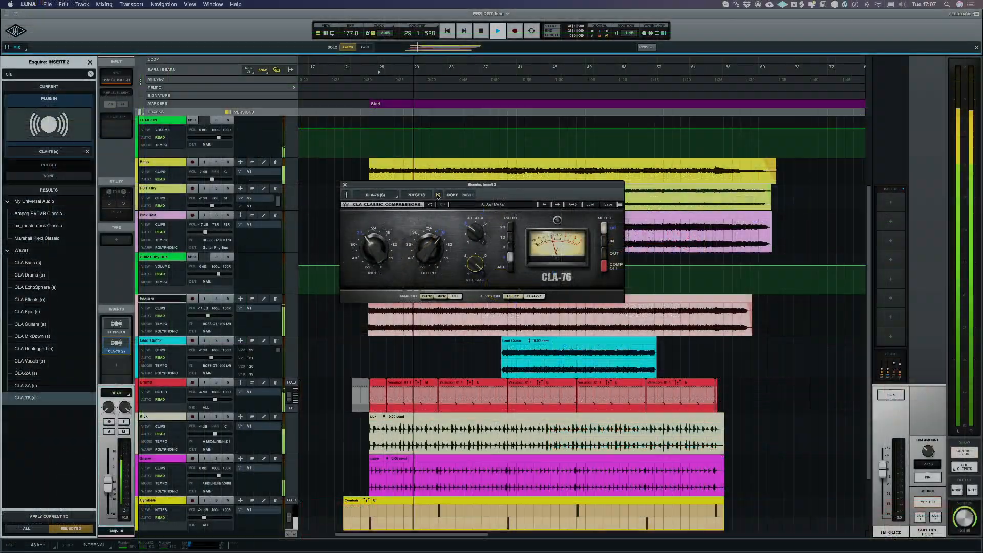
click(437, 196)
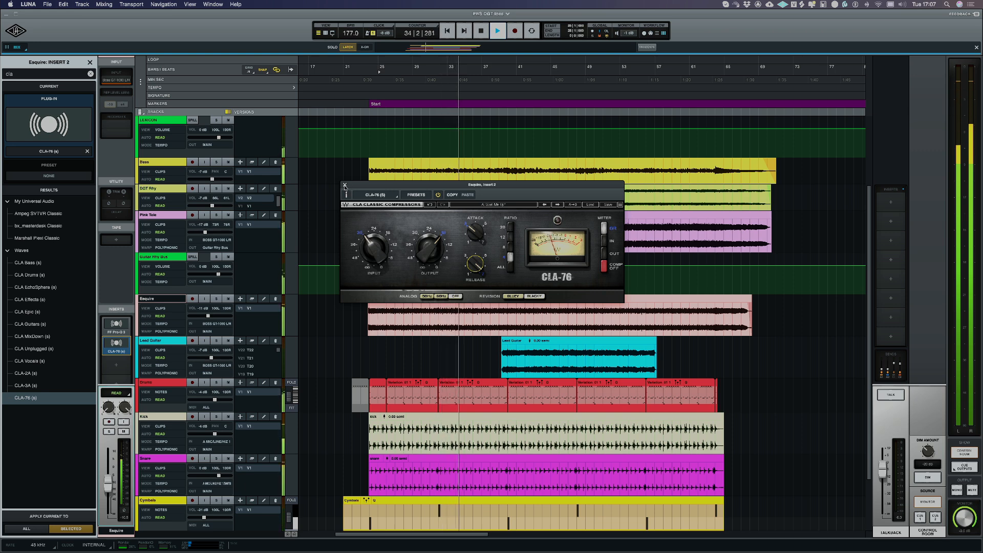
key(space)
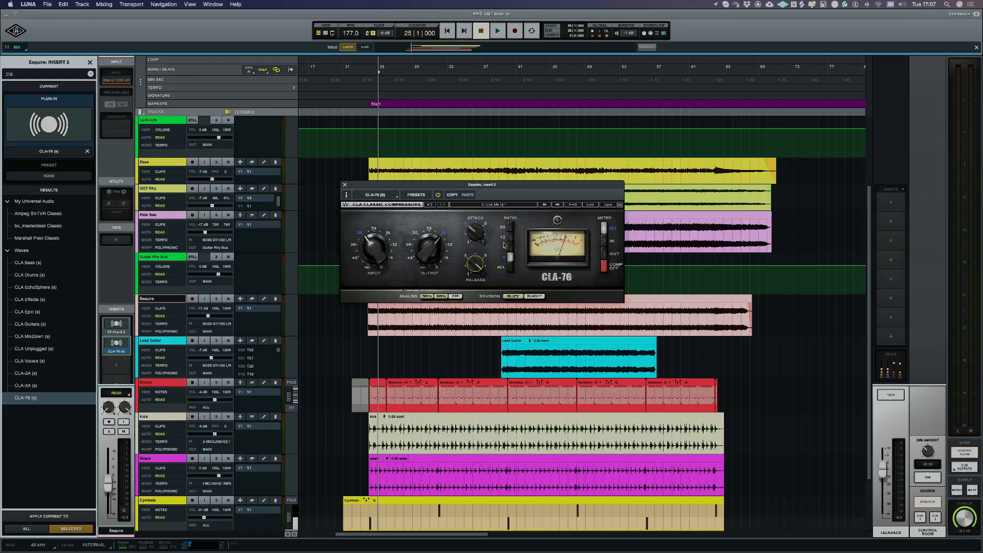
- Switch the CLA-76 between its Bluey and Blacky revisions during playback, finishing on Bluey
key(space)
click(513, 297)
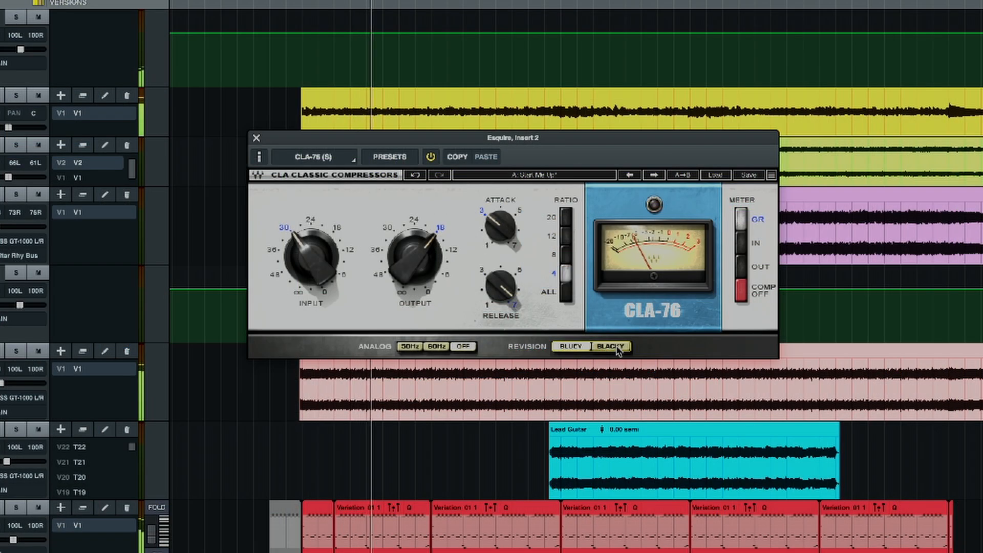
click(610, 347)
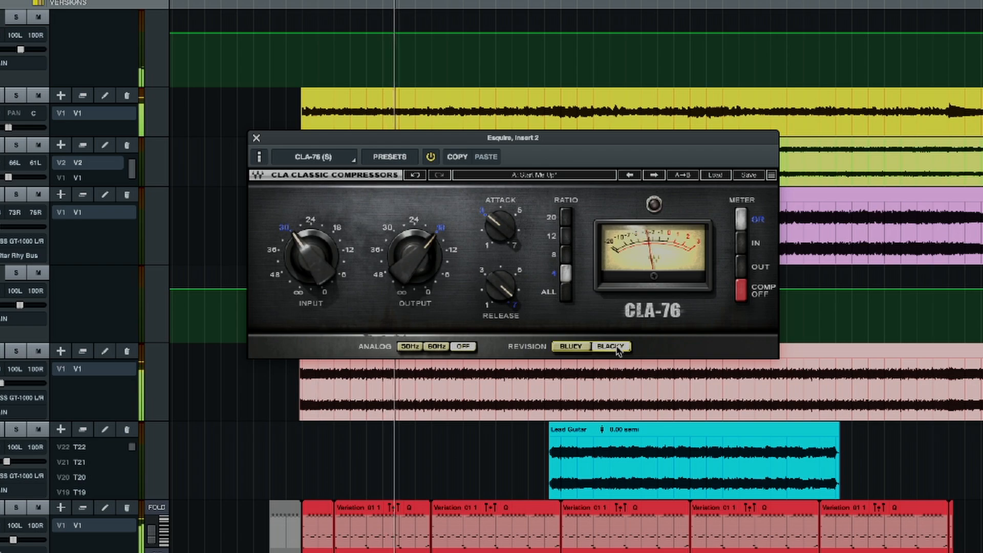
click(567, 347)
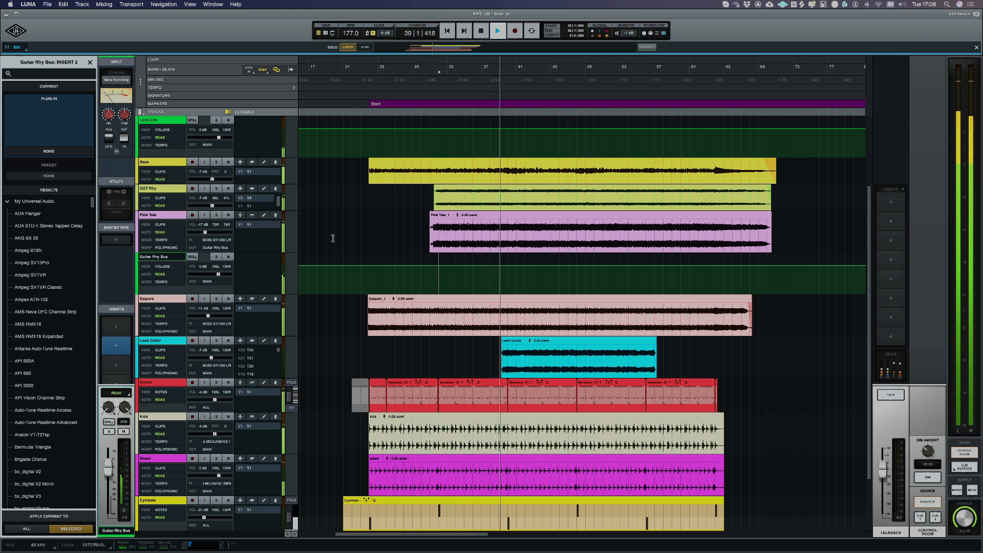
- Raise the Esquire track's volume slightly while playing the mix
click(214, 293)
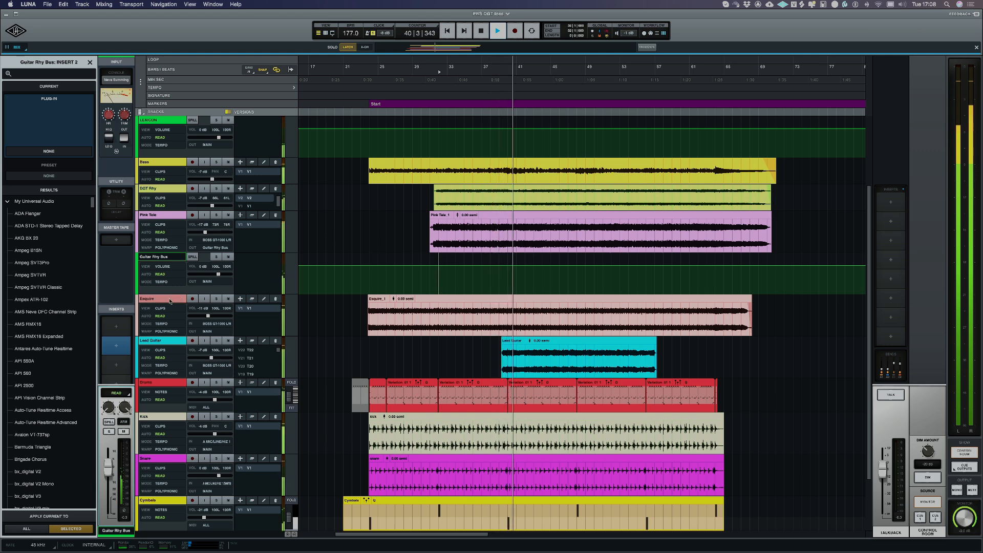
key(space)
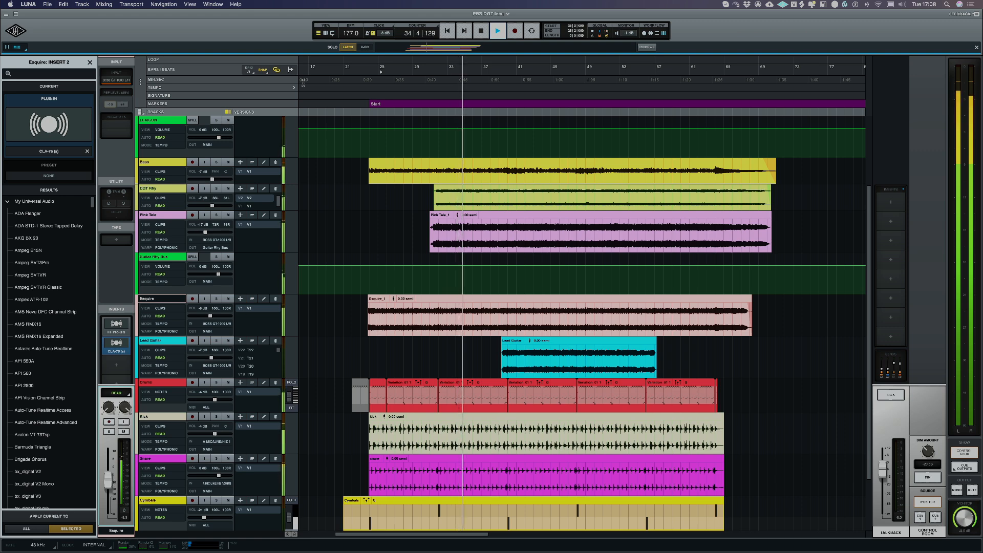
key(space)
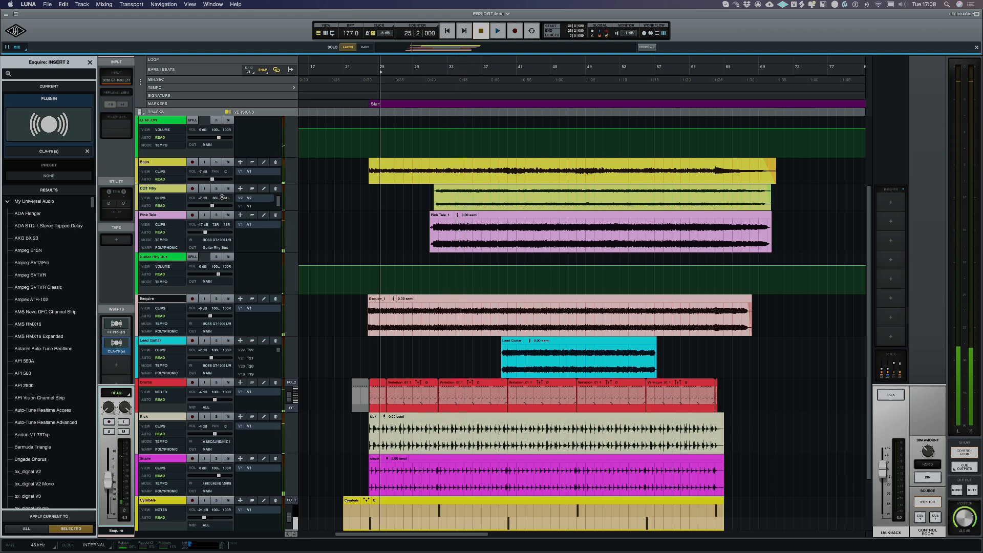
- Solo the Guitar Rhy Bus, play it from bar 32, and insert FF Pro-Q 3 in its first insert slot
click(444, 134)
key(space)
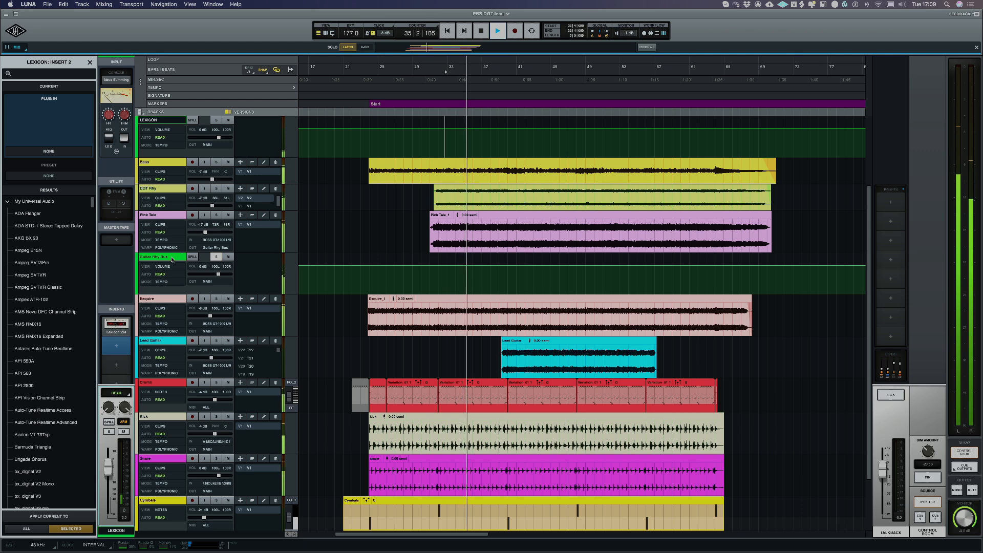
scroll(124, 261, down, 5)
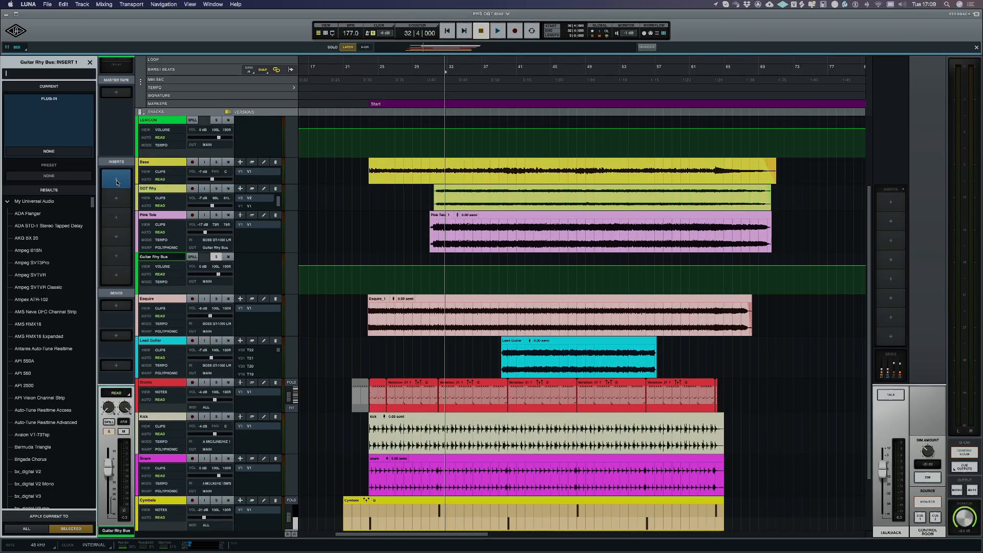
text(pro)
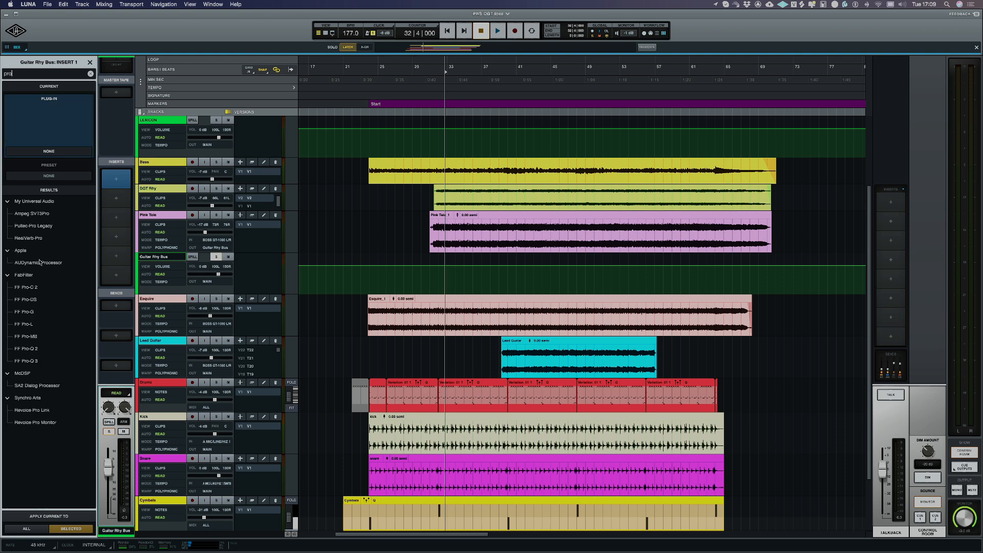
click(25, 361)
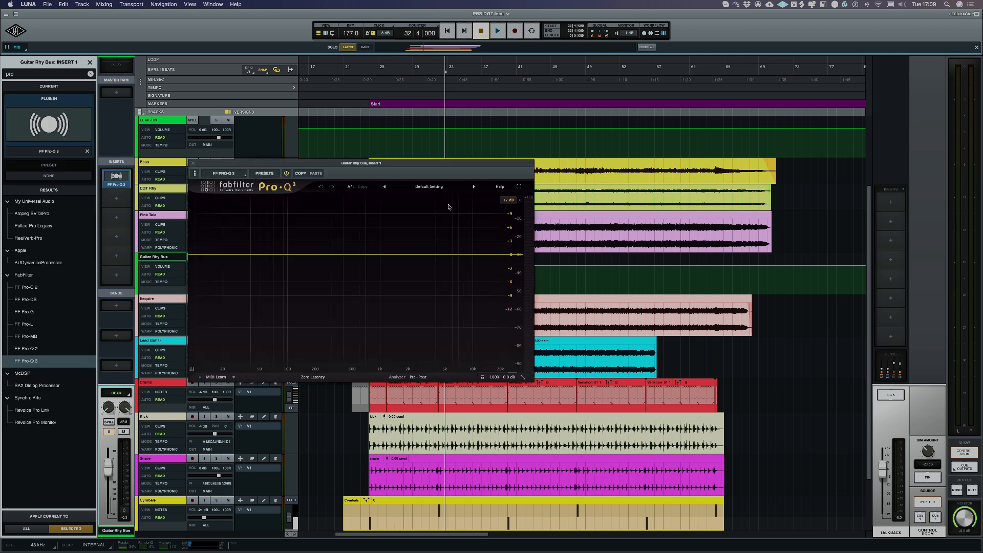
- Add 12 dB/oct low and high cuts to the bus EQ at about 97 Hz and 6.6 kHz during playback
key(space)
drag(382, 163, 566, 169)
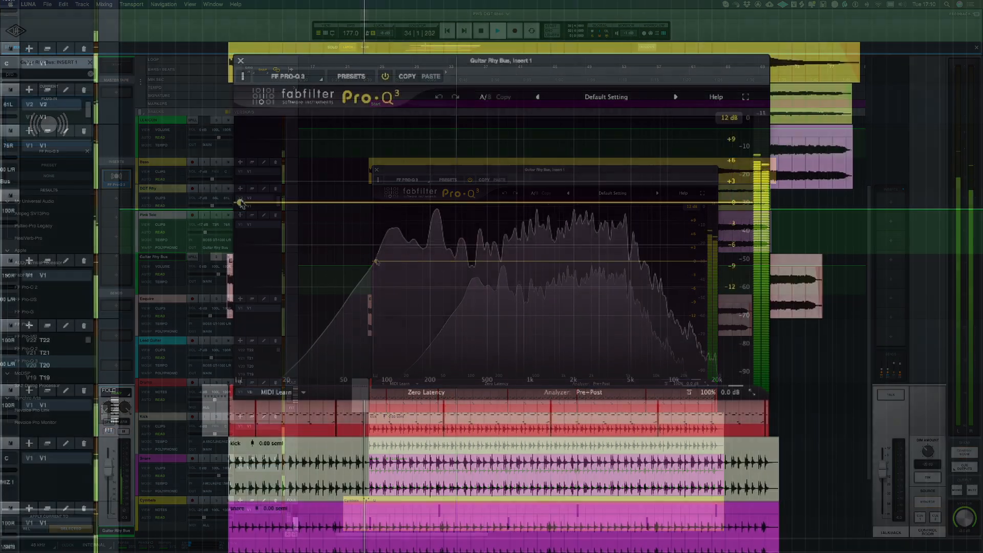
drag(240, 203, 384, 194)
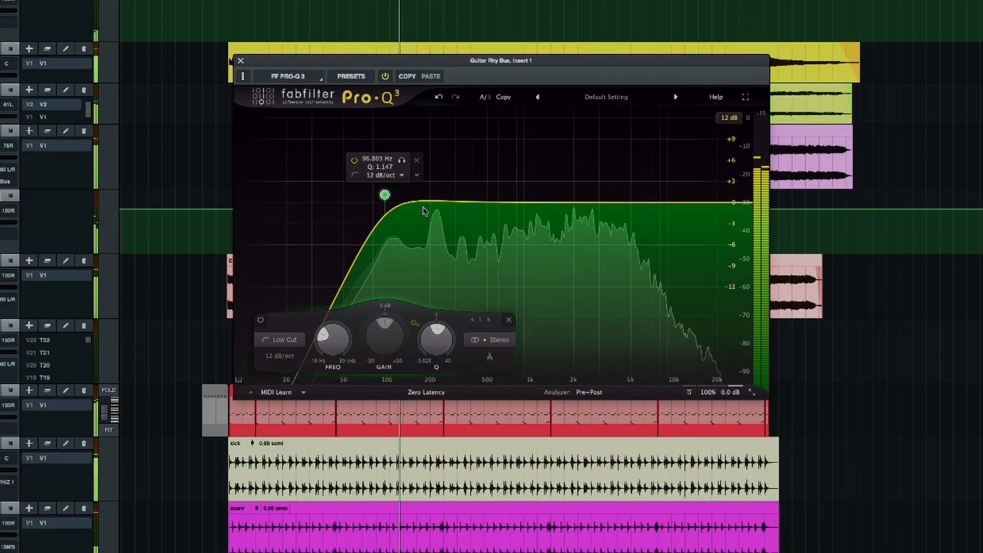
drag(729, 200, 656, 200)
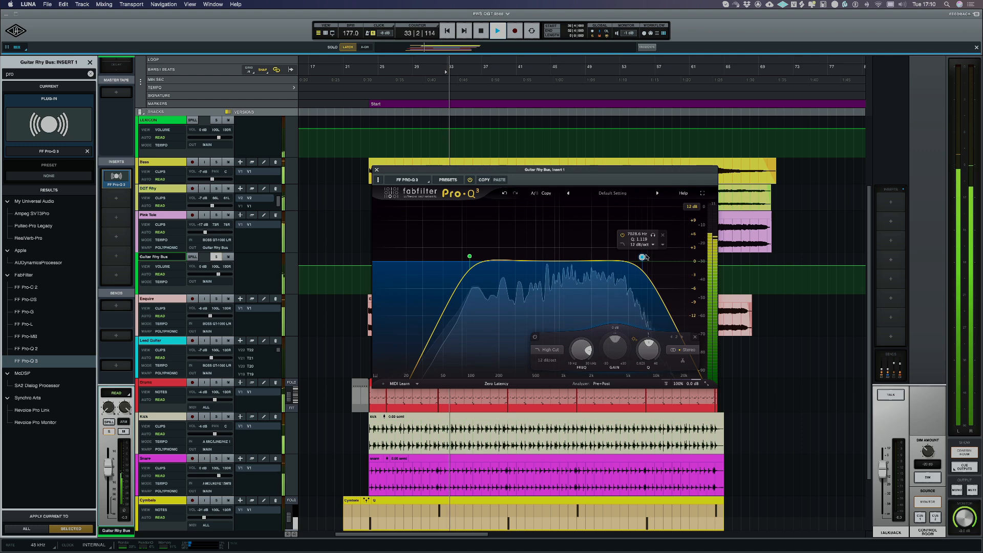
drag(643, 258, 639, 258)
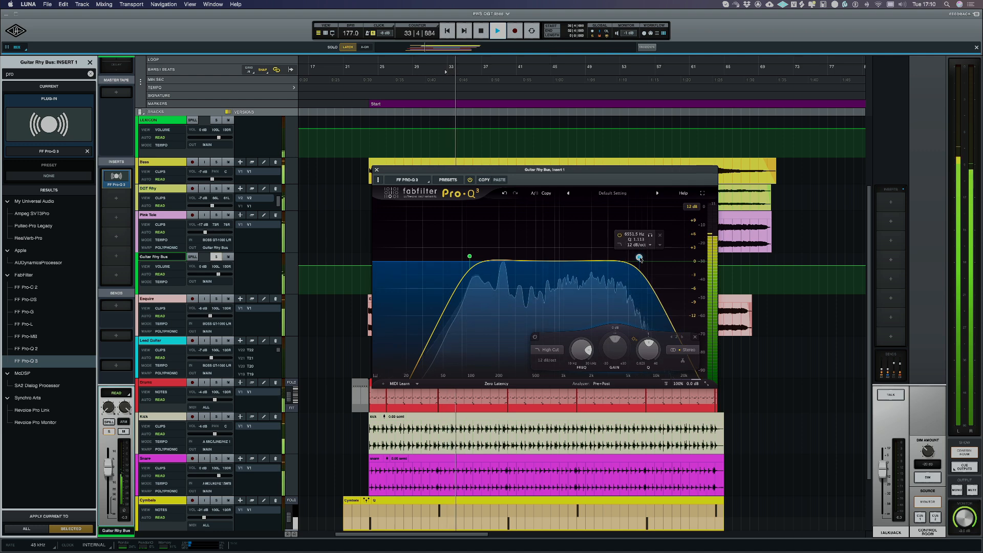
- Bypass and re-enable the Guitar Rhy Bus EQ to compare the filtered and unfiltered guitars
click(469, 181)
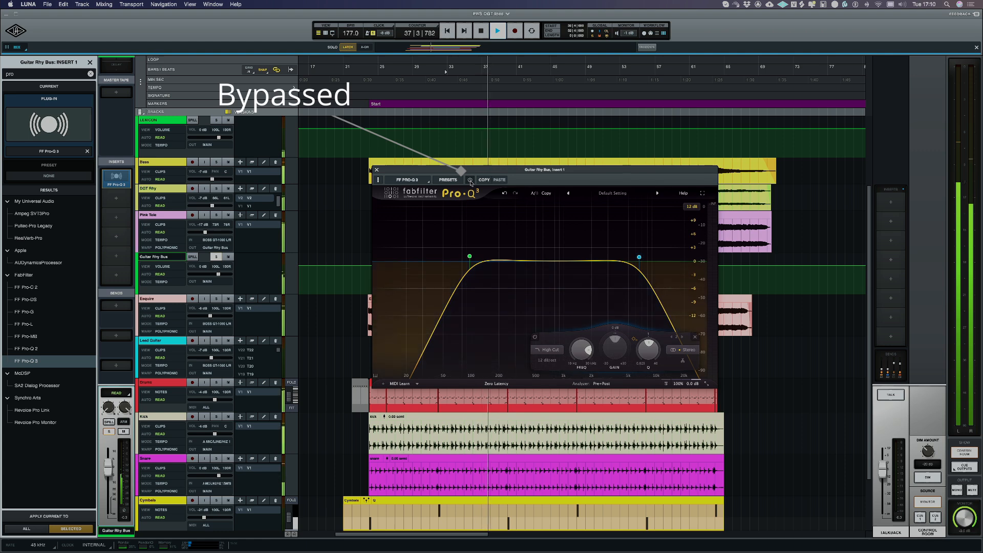
click(470, 181)
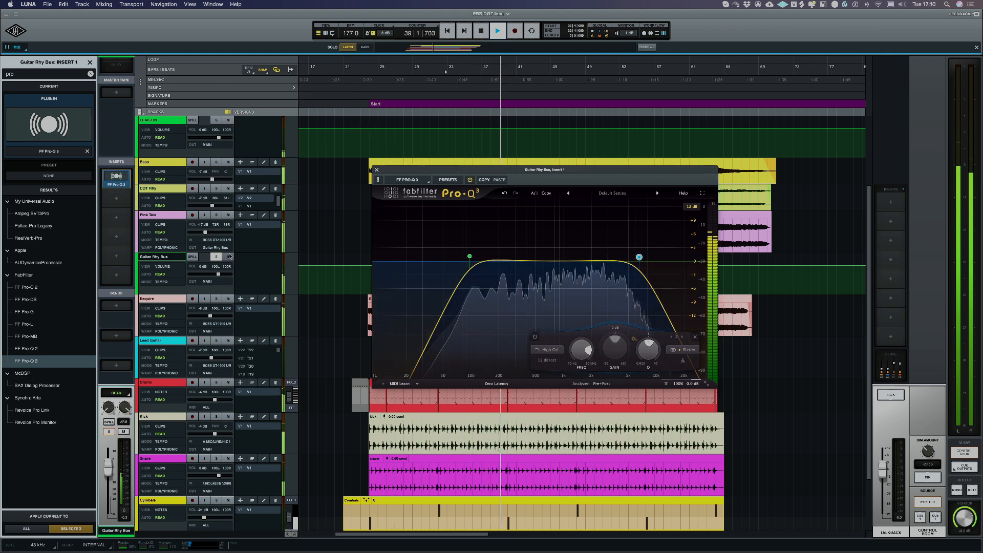
key(space)
- Play the full mix with the Guitar Rhy Bus unsoloed and close the bus EQ window
key(space)
drag(457, 171, 580, 189)
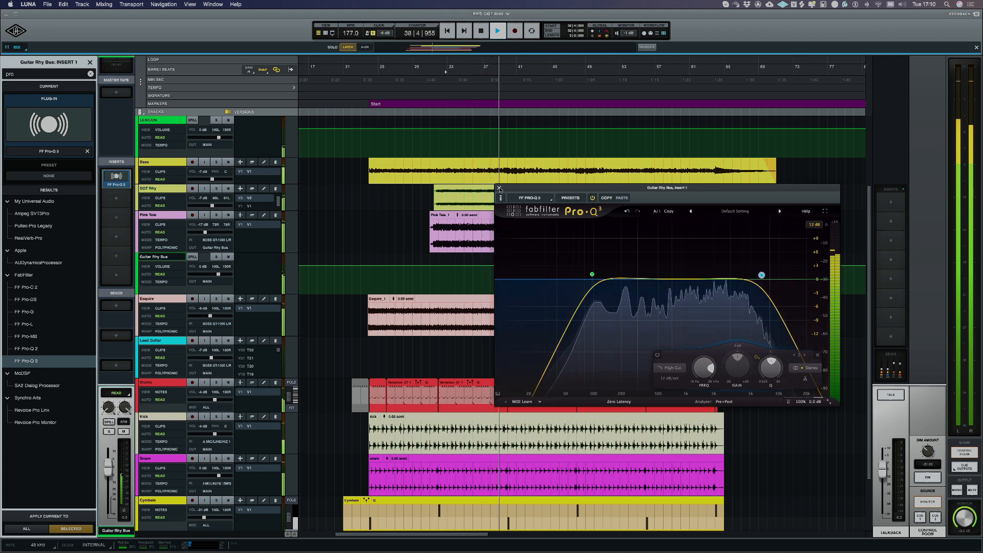
click(116, 177)
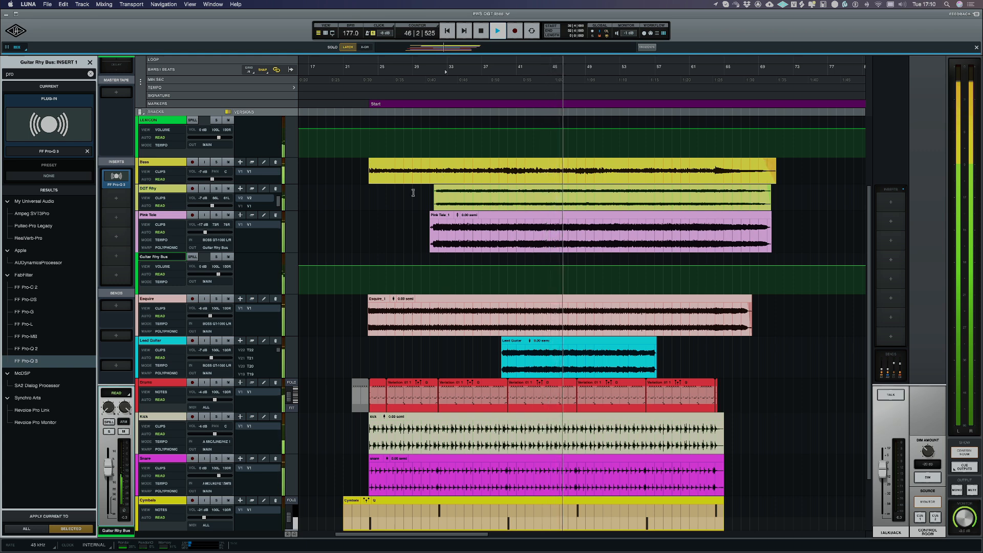
- Stop playback and insert UA 1176 Rev A in the second insert slot of the Guitar Rhy Bus
key(space)
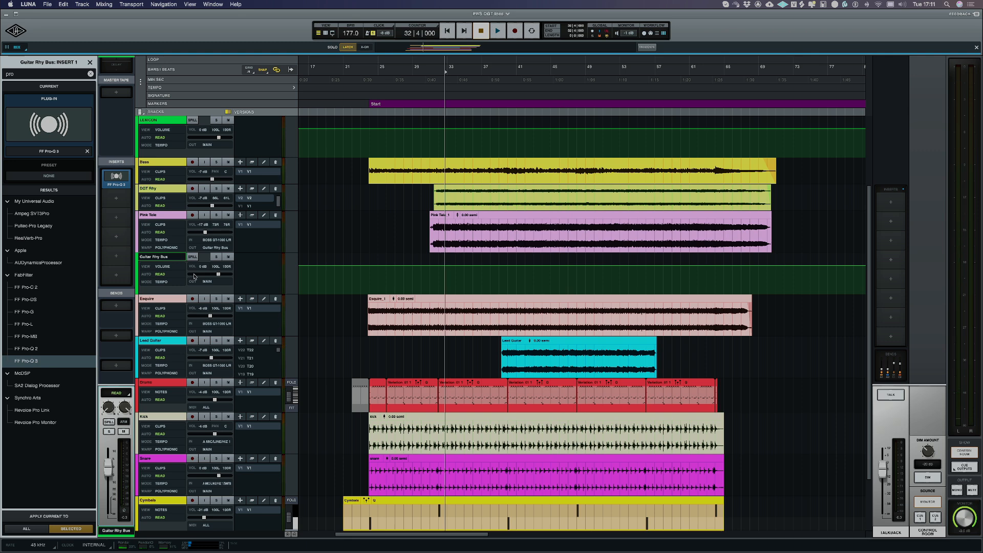
click(117, 197)
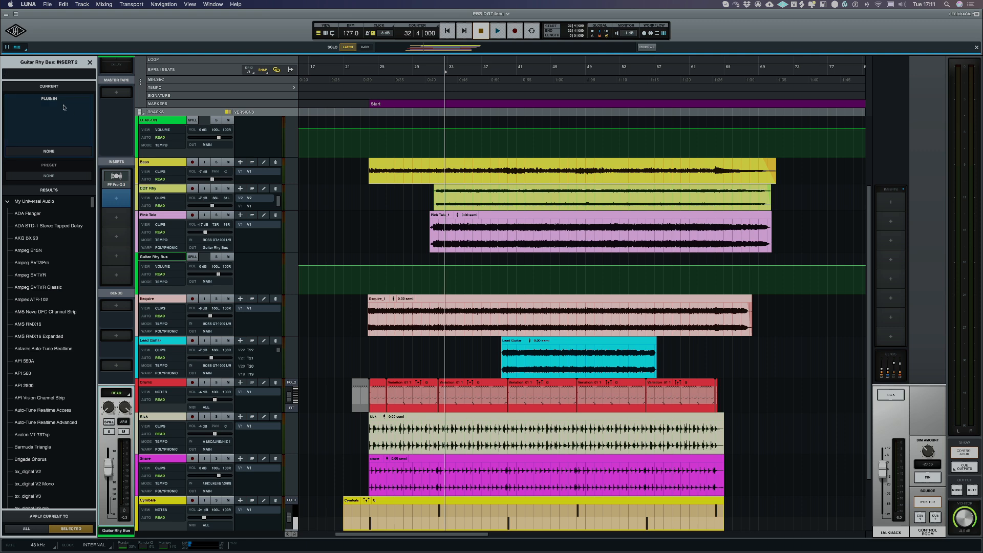
text(1176)
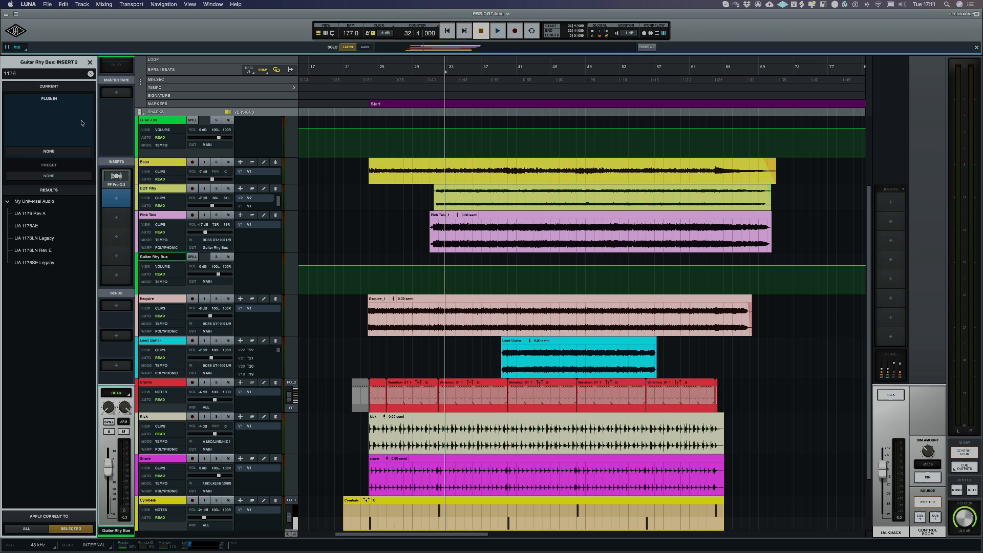
click(29, 214)
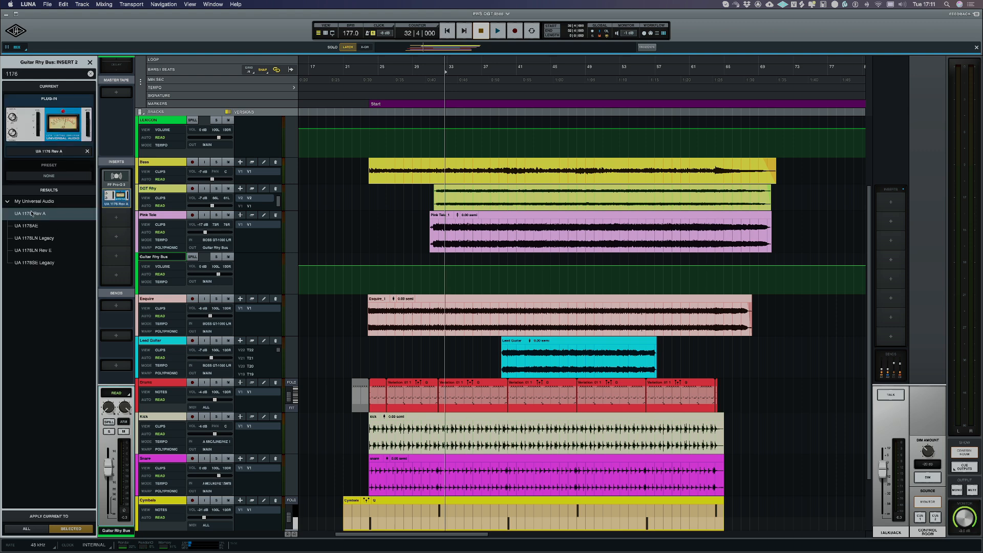
drag(394, 157, 530, 278)
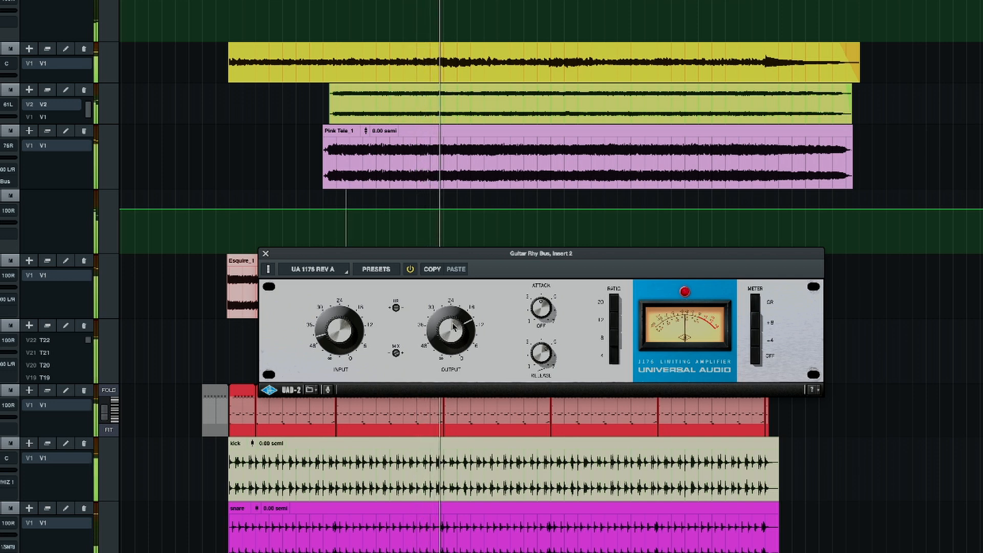
- Lower the 1176's output to about 18 during playback, audition the full mix and close the compressor window
drag(452, 323, 454, 328)
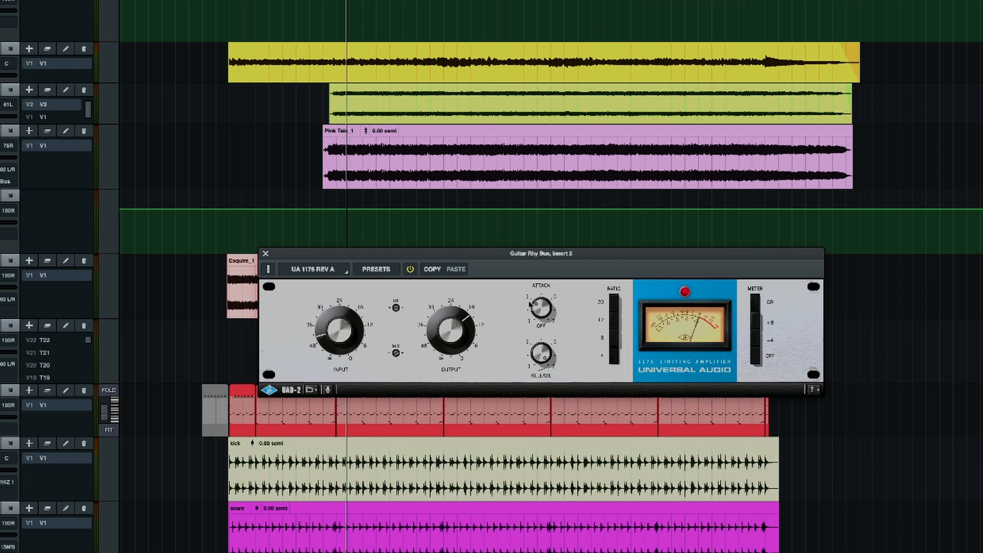
key(space)
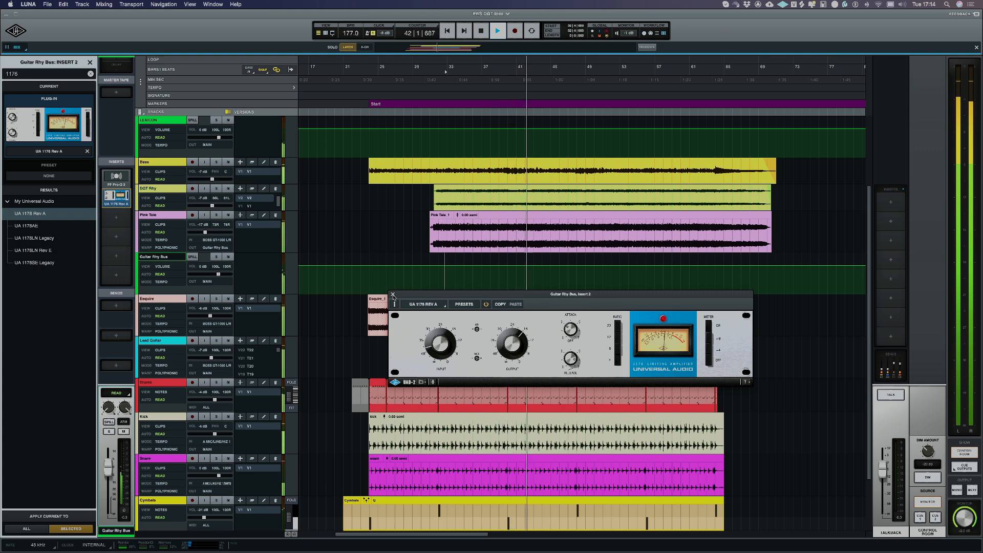
click(393, 296)
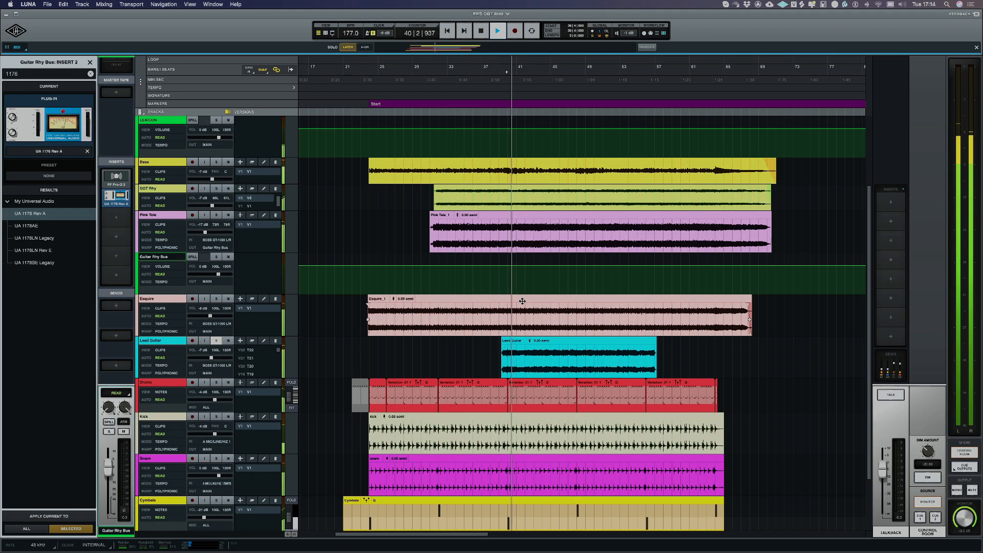
- Select the Lead Guitar track and insert soothe2 in its fourth insert slot
click(192, 343)
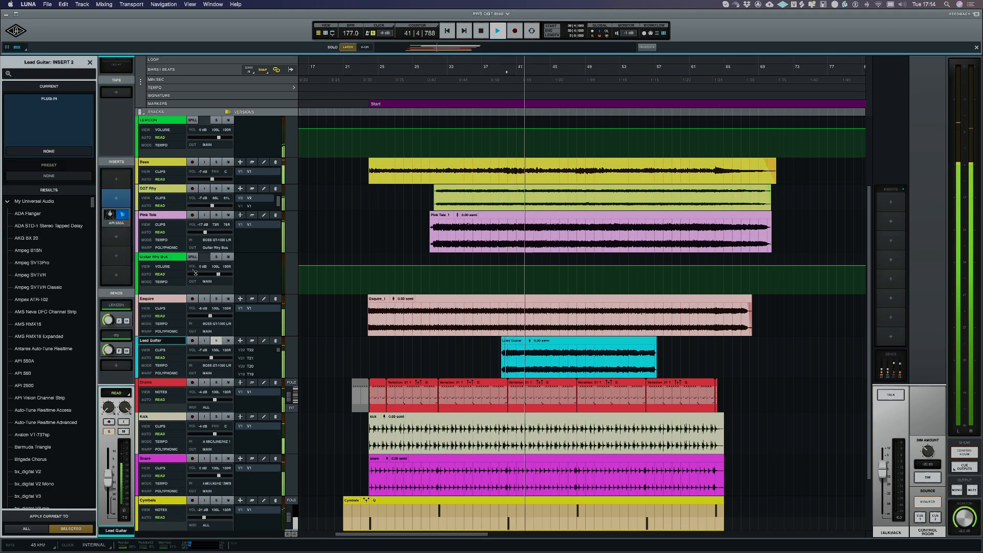
scroll(113, 252, down, 3)
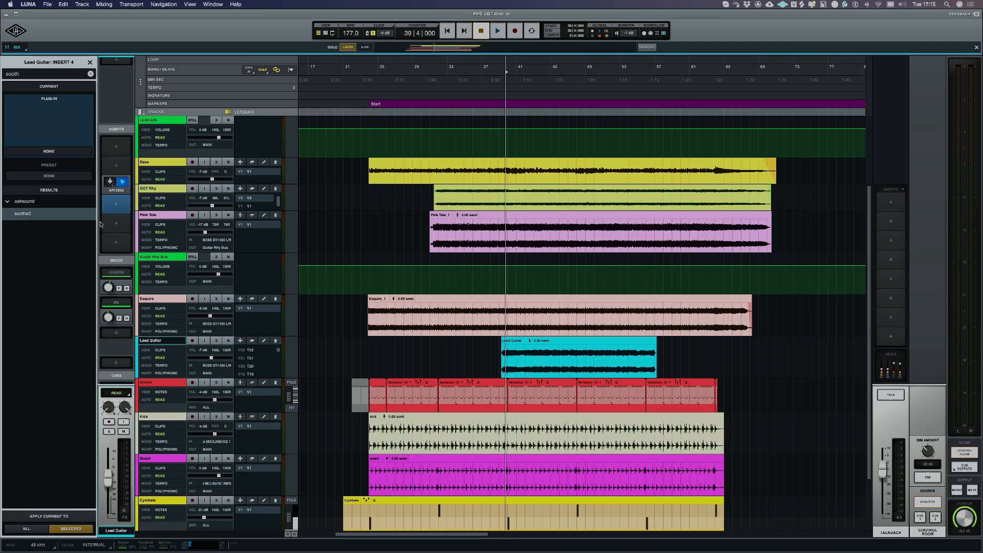
click(19, 215)
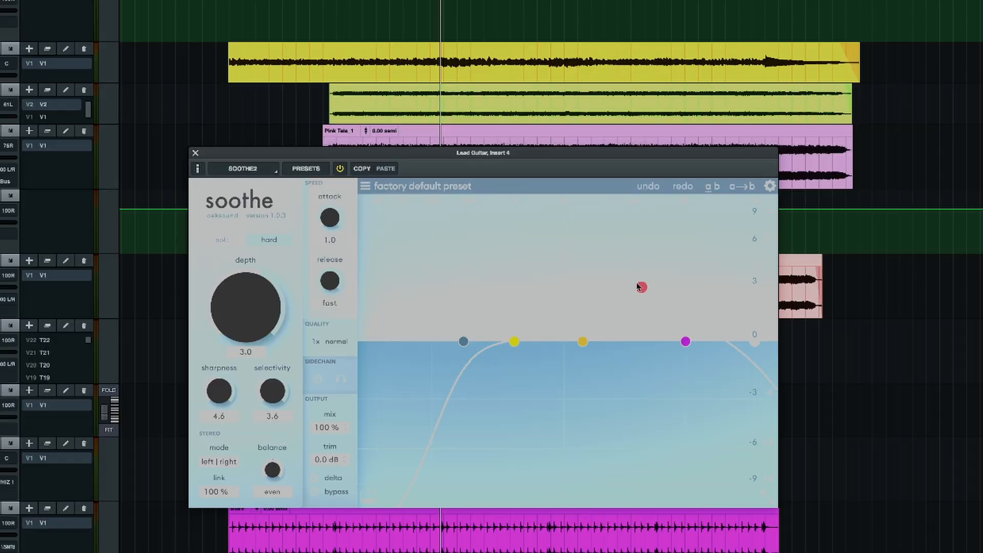
- Play the mix, set soothe2's band 3 to about 2.6 kHz with 6.4 dB sensitivity, and close its window
key(space)
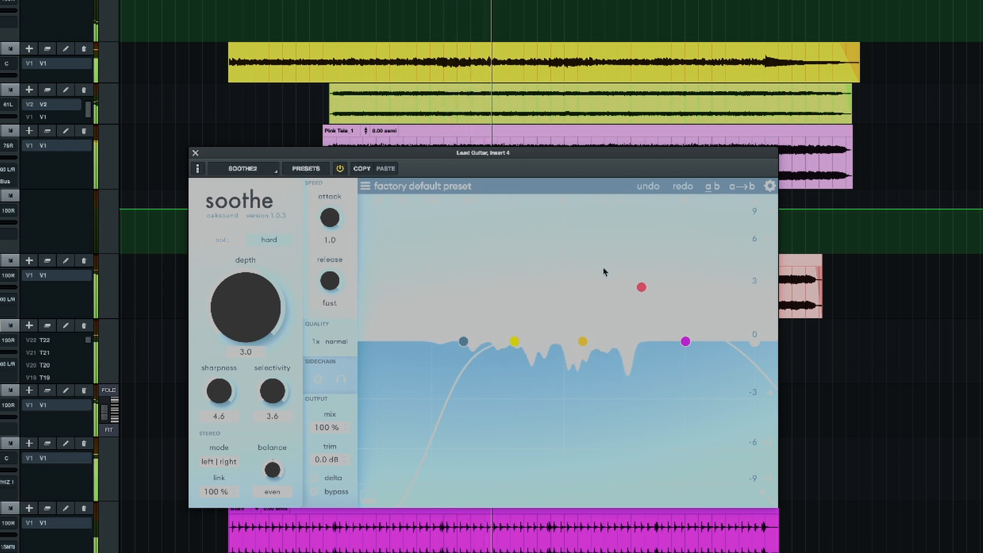
click(641, 287)
drag(641, 287, 592, 285)
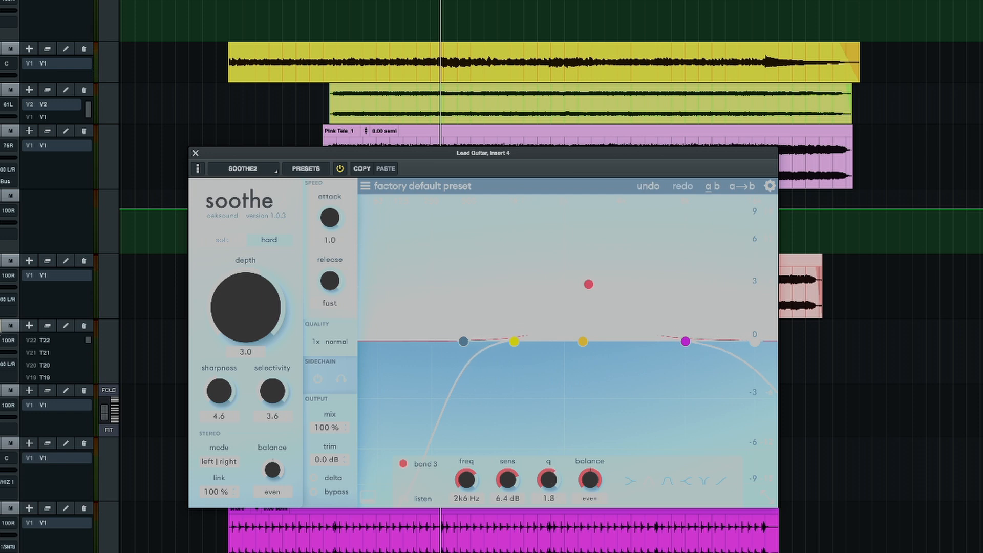
click(195, 152)
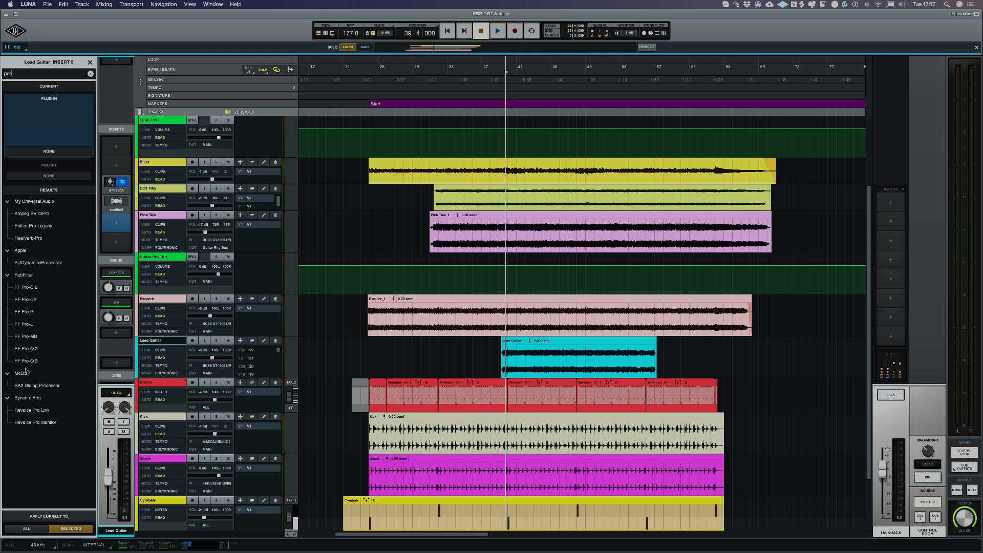
- Insert FF Pro-C 2 in the Lead Guitar's fifth insert slot and set its compression style to Classic
double_click(32, 287)
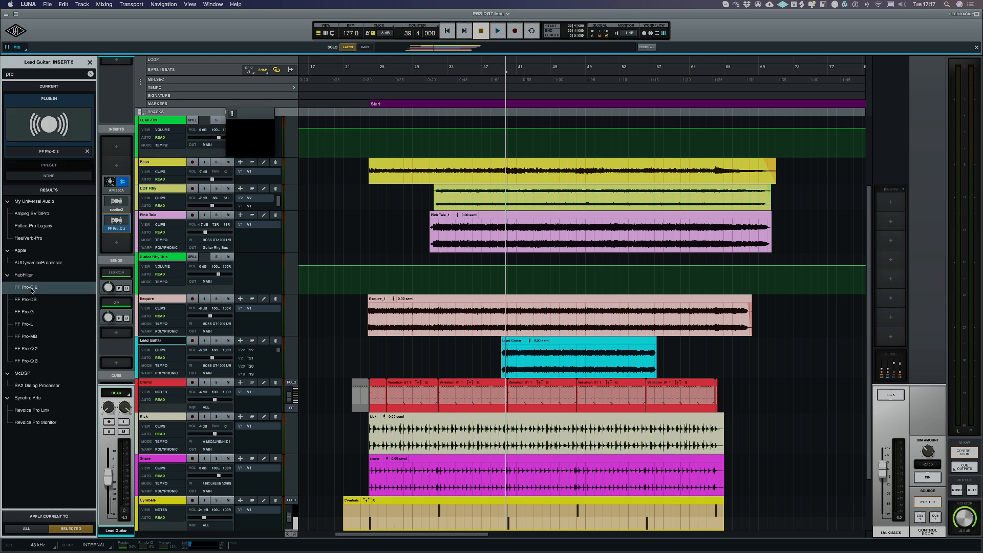
drag(373, 112, 522, 173)
click(508, 342)
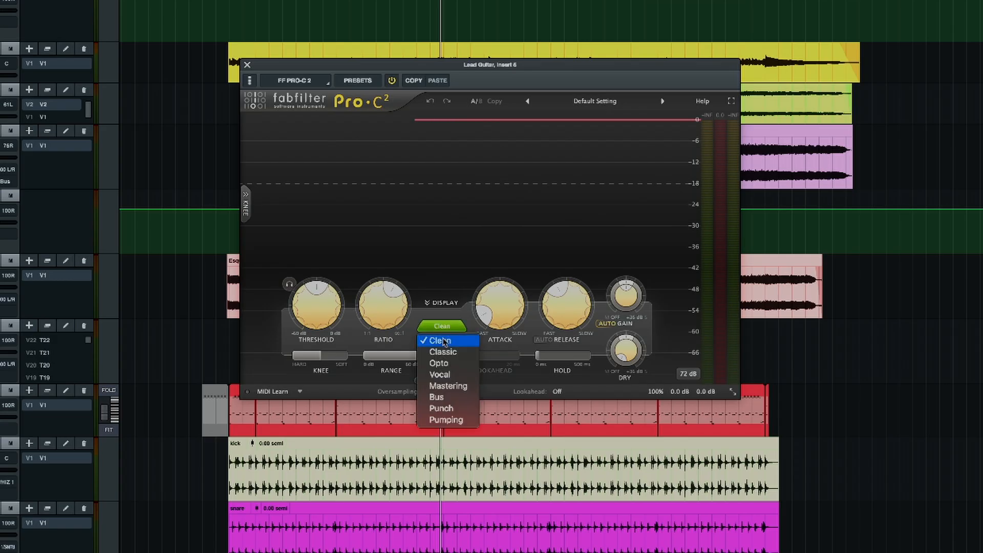
click(443, 353)
- Audition the Lead Guitar compressor and set its attack to 0.83 ms and release to about 72 ms
key(space)
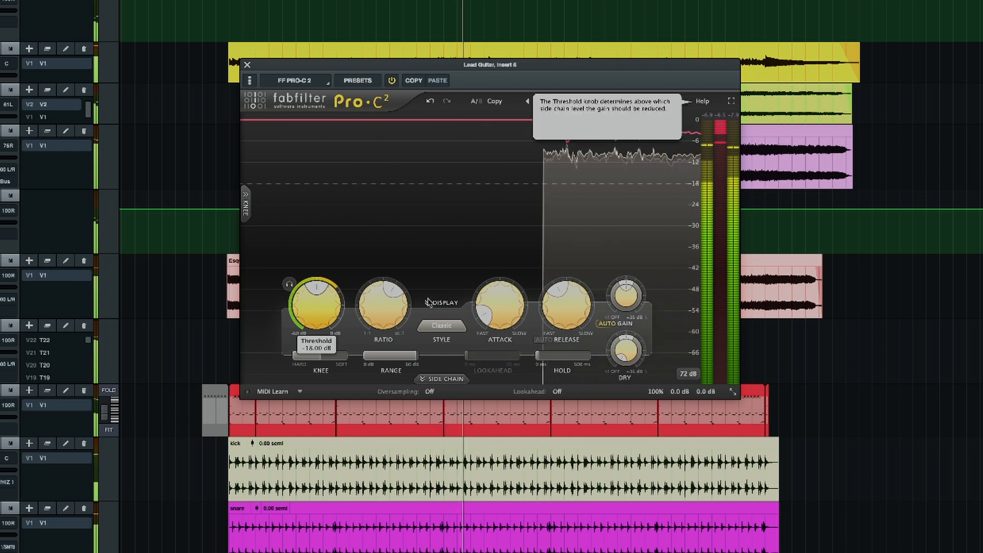
mouse_move(485, 308)
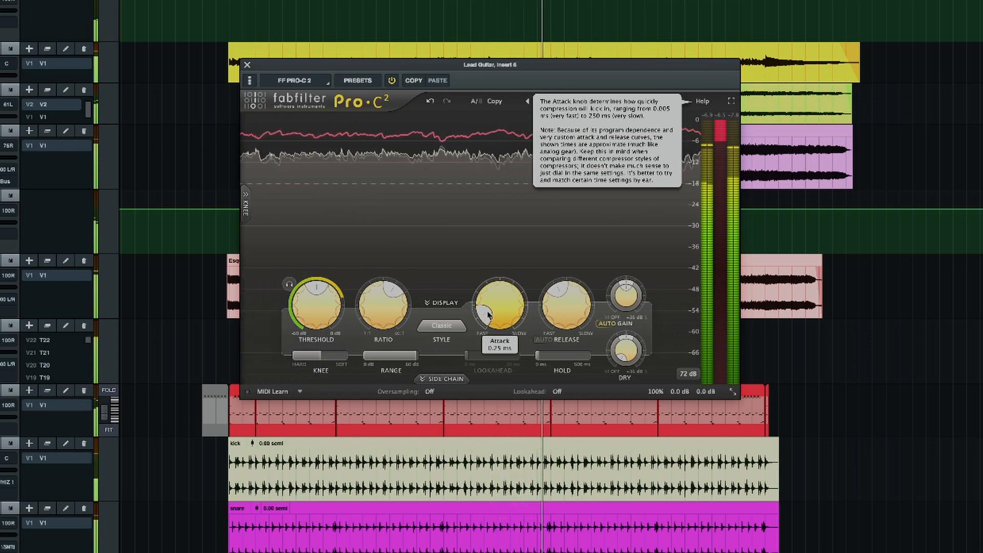
drag(488, 316, 483, 316)
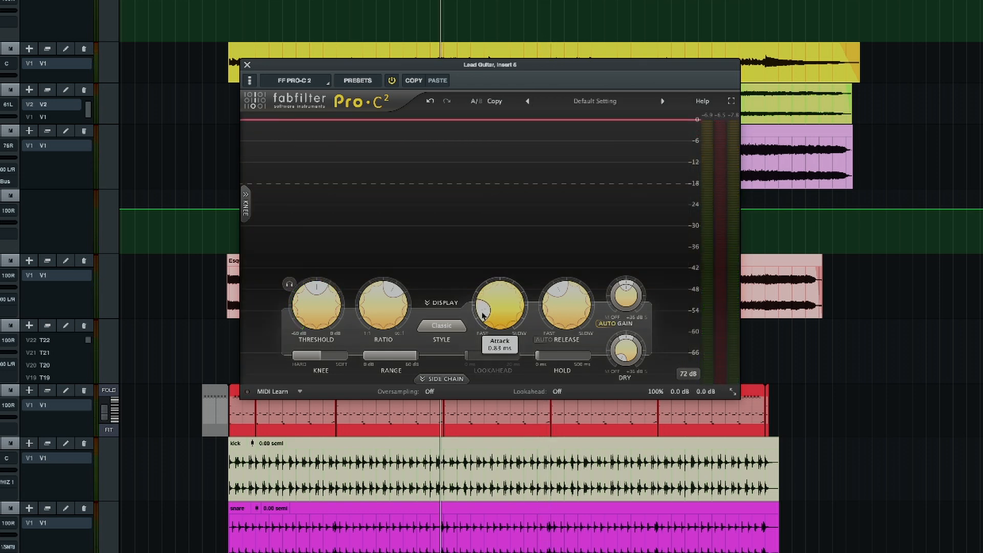
mouse_move(569, 297)
drag(560, 298, 557, 304)
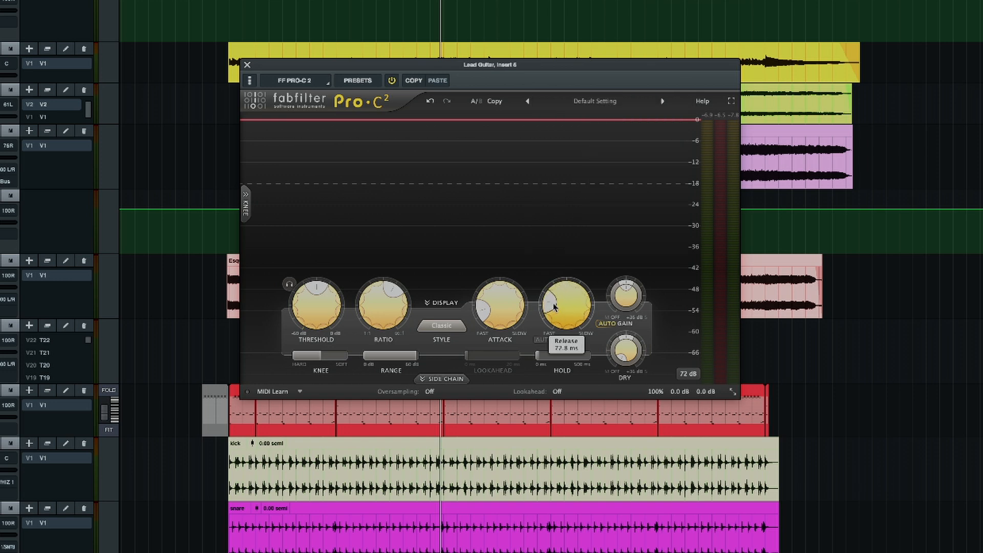
- Play the mix, bypass and re-enable the Lead Guitar's Pro-C 2 to compare, and close its window
key(space)
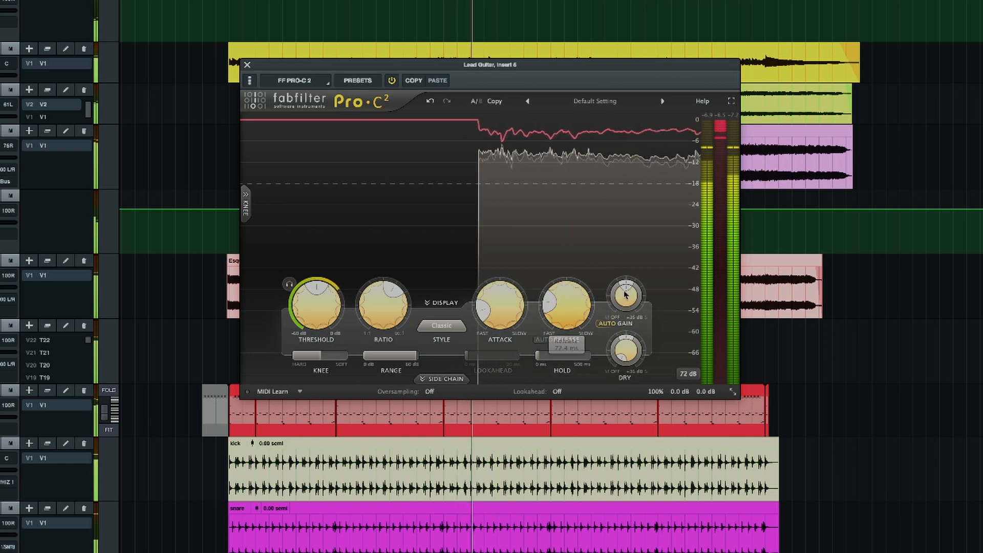
click(392, 81)
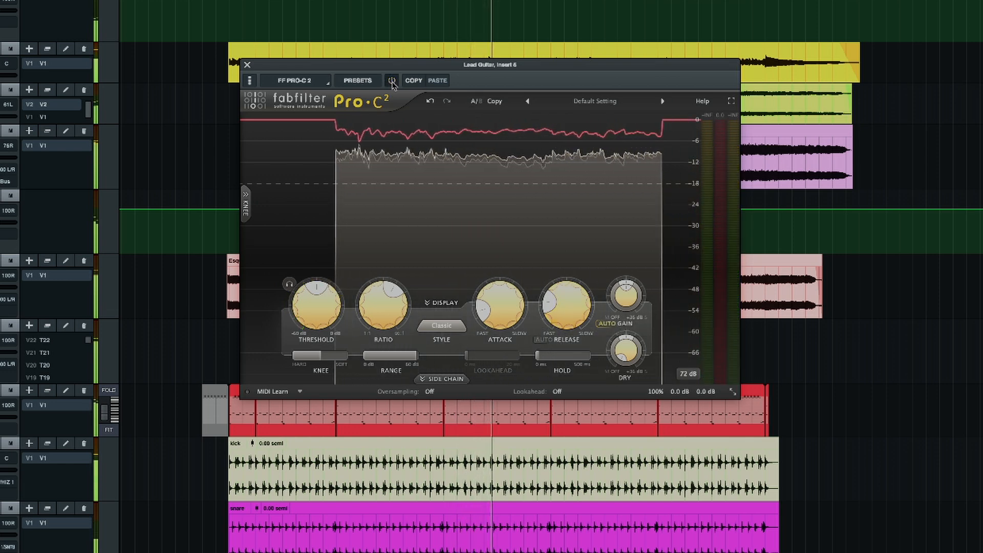
click(392, 81)
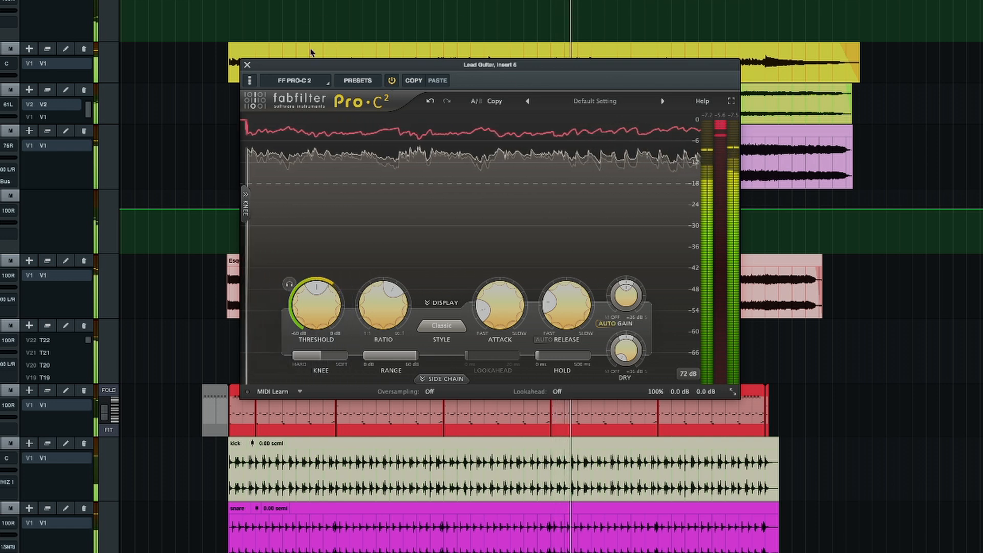
click(247, 66)
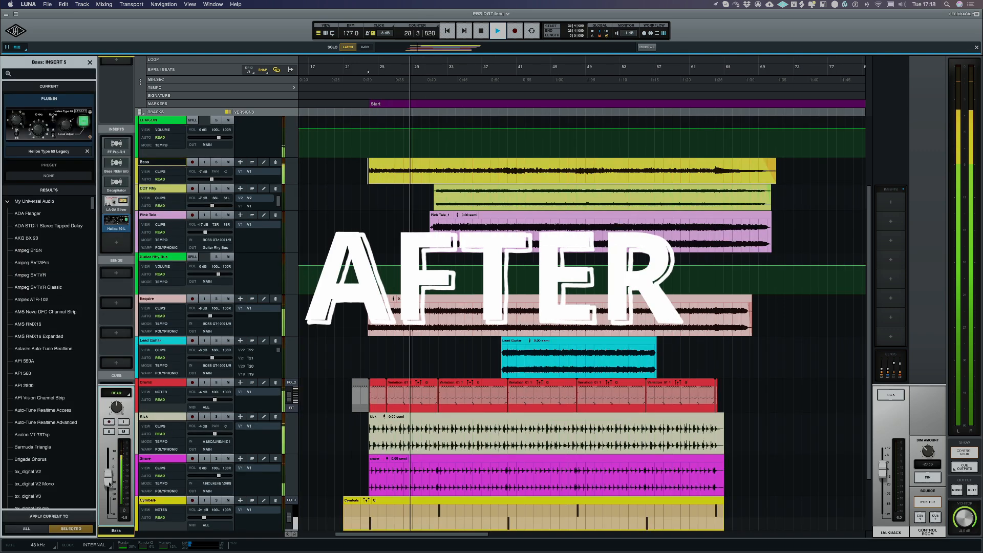
- Select the Esquire track during full-mix playback to bring up its channel strip
click(171, 300)
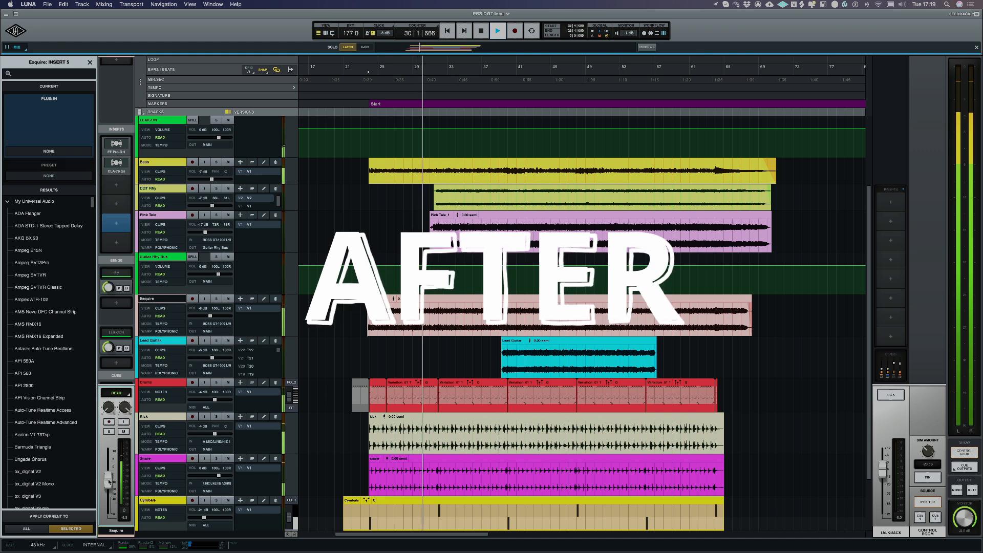